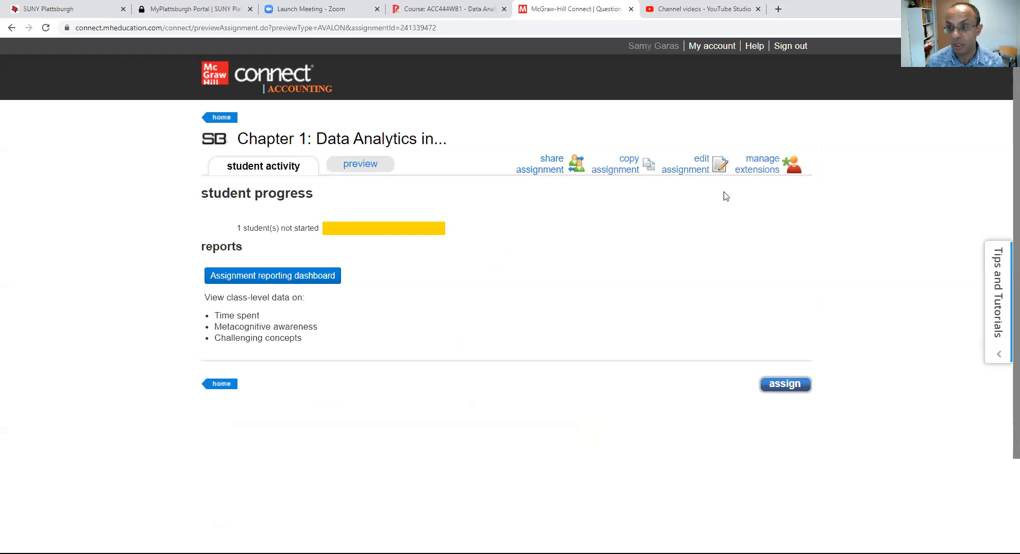
Step: Open the Chapter 1 SmartBook assignment for editing and expand its five main sections to examine the selected concepts
click(696, 173)
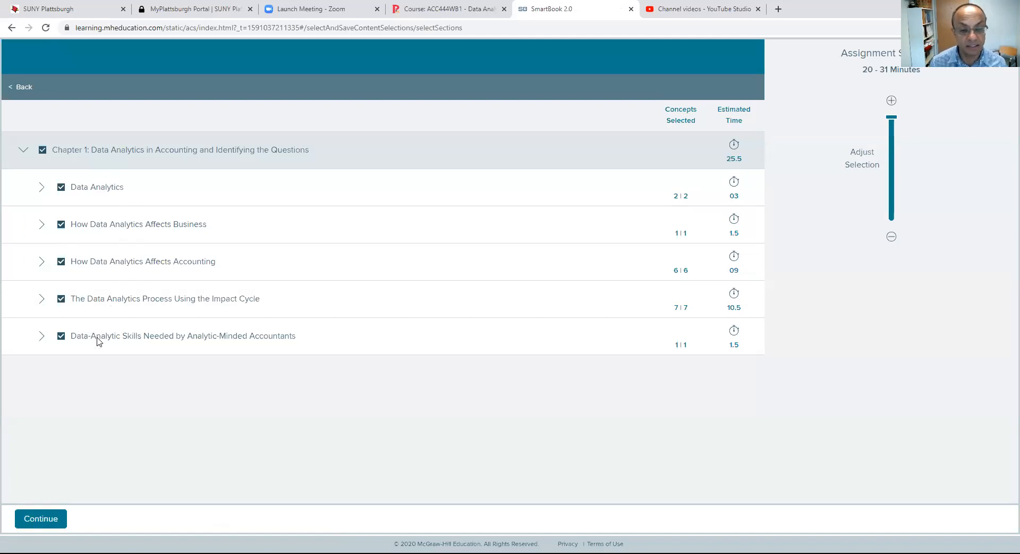
click(42, 191)
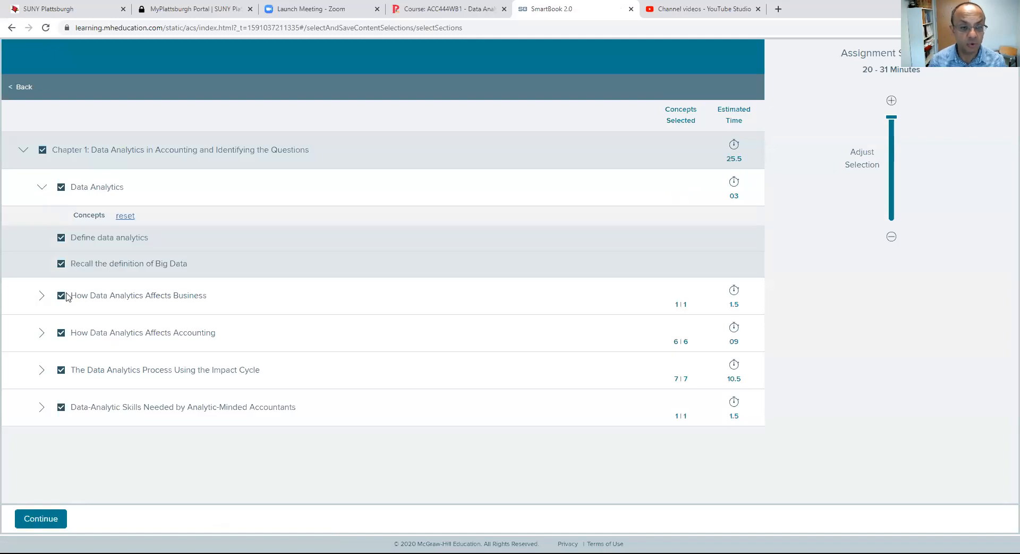
click(42, 297)
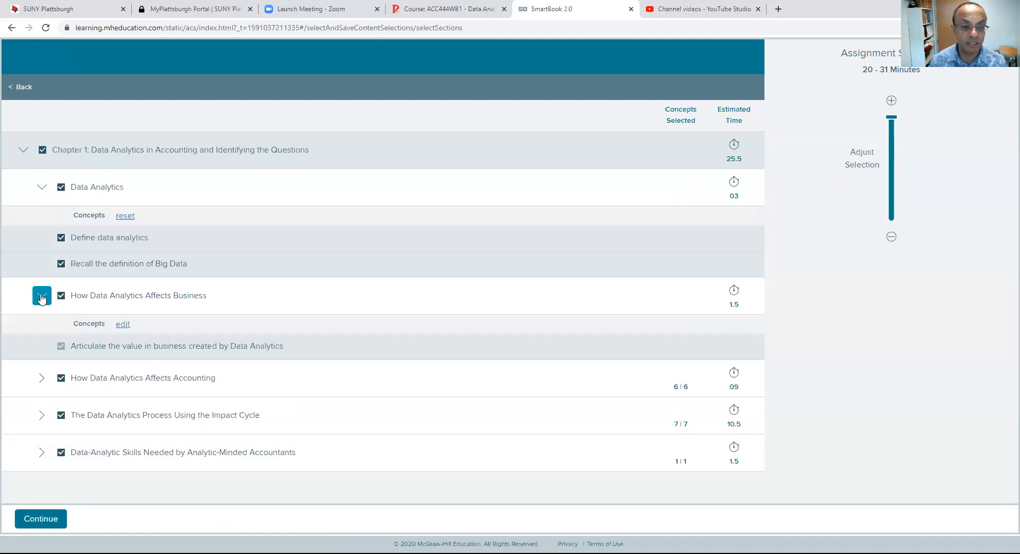
click(41, 376)
scroll(193, 388, down, 1)
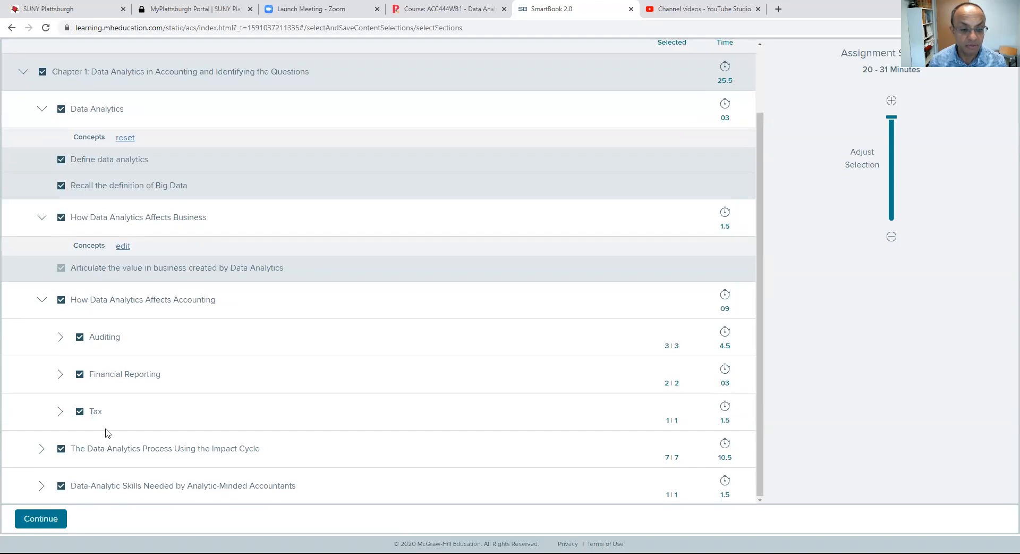
click(41, 449)
scroll(282, 362, down, 2)
scroll(198, 346, down, 2)
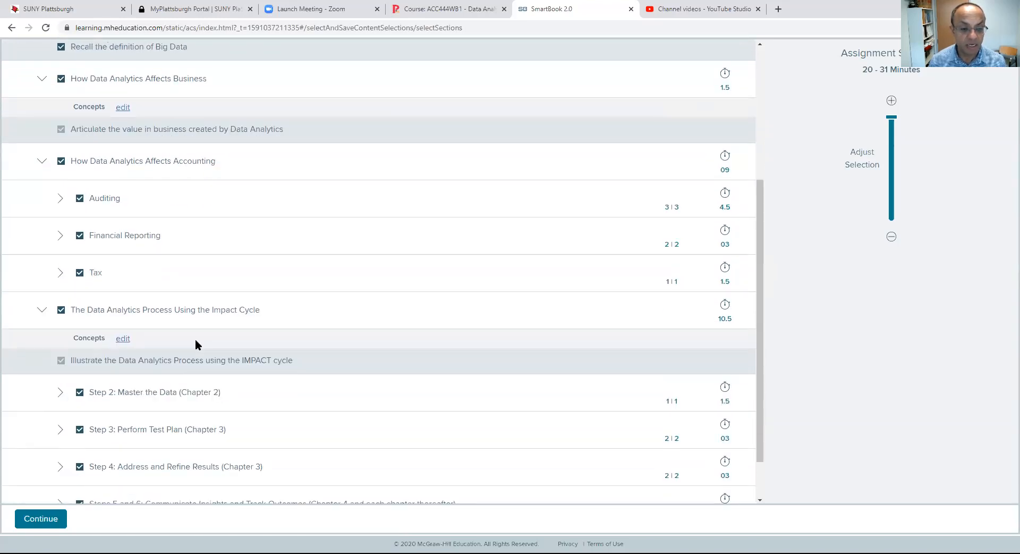
click(41, 486)
scroll(237, 345, down, 1)
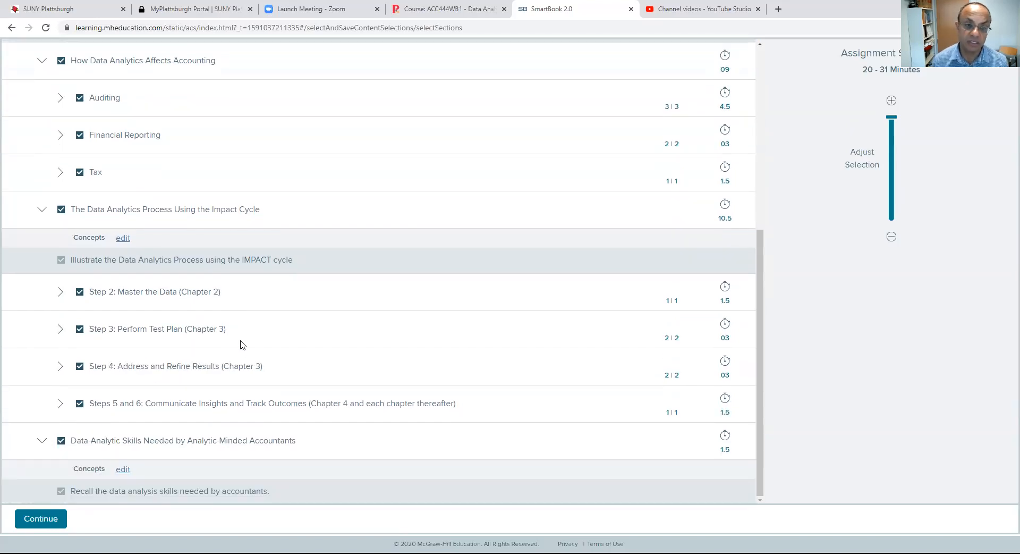
scroll(240, 340, up, 5)
scroll(248, 330, up, 1)
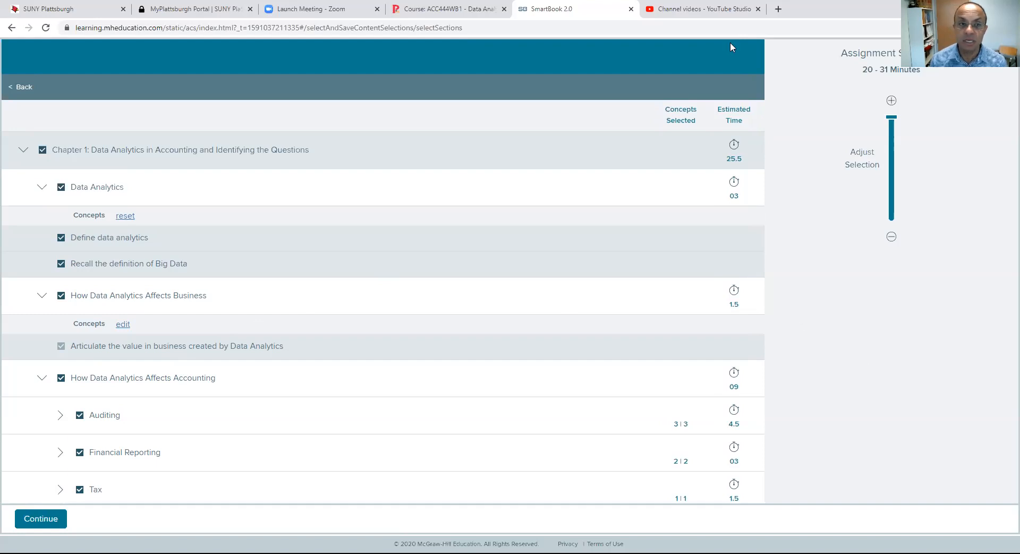
Step: Return to the course's assignment list, open Chapter 1 Assignment and highlight its question and point summary
click(11, 27)
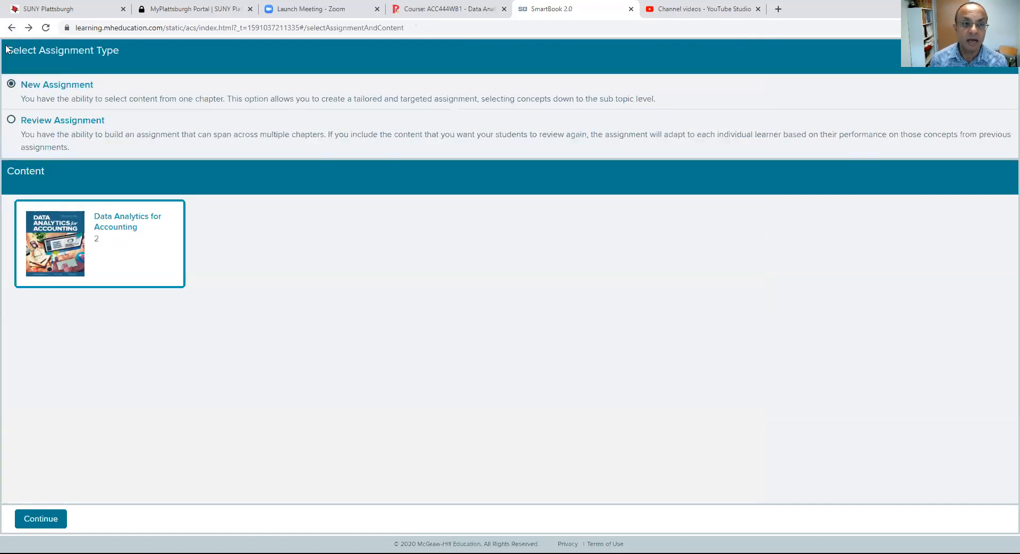
click(7, 27)
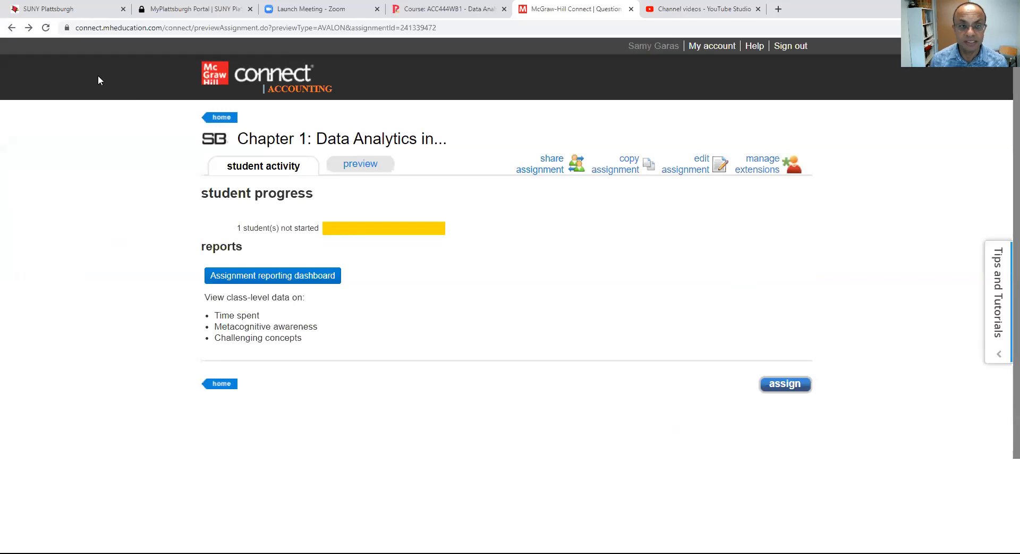
click(11, 29)
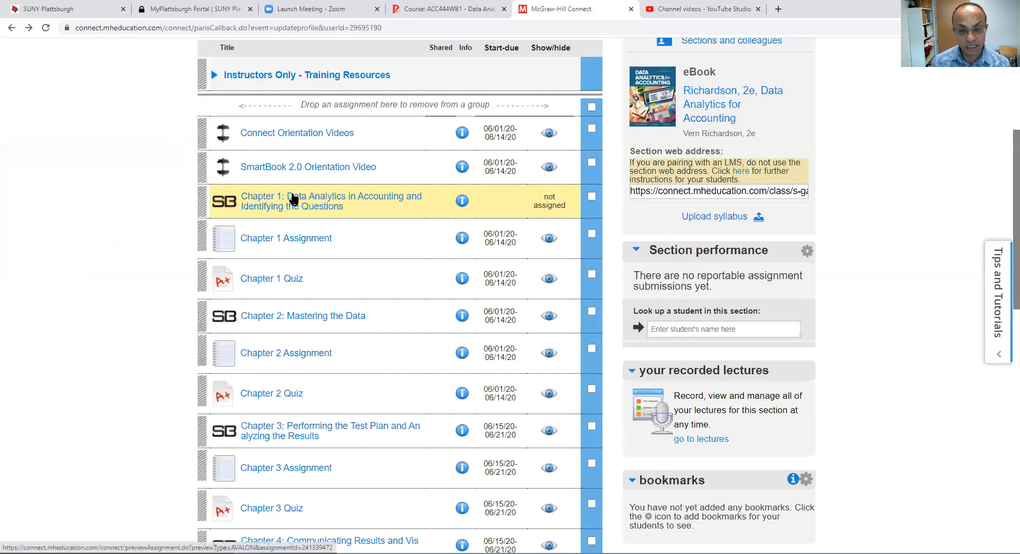
click(285, 238)
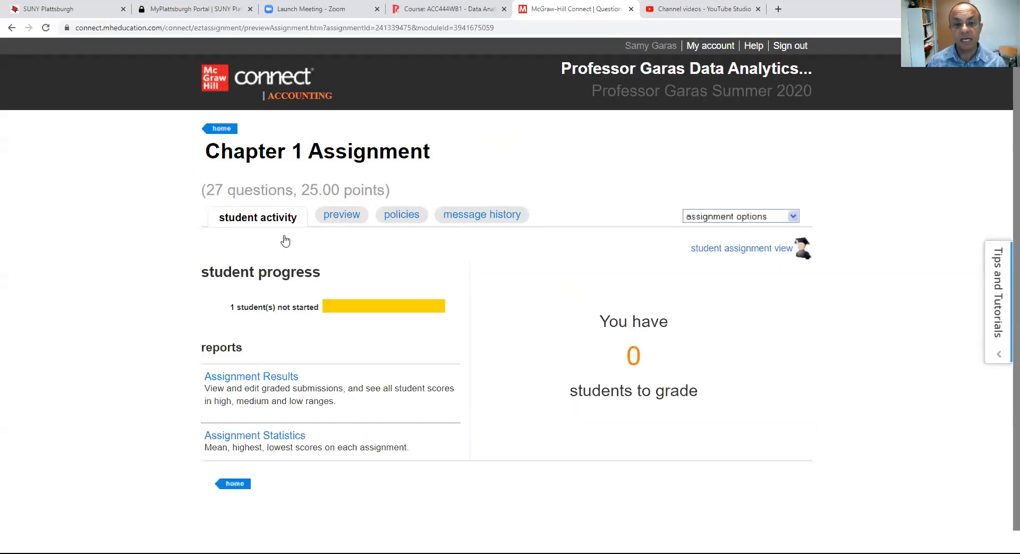
drag(207, 190, 390, 197)
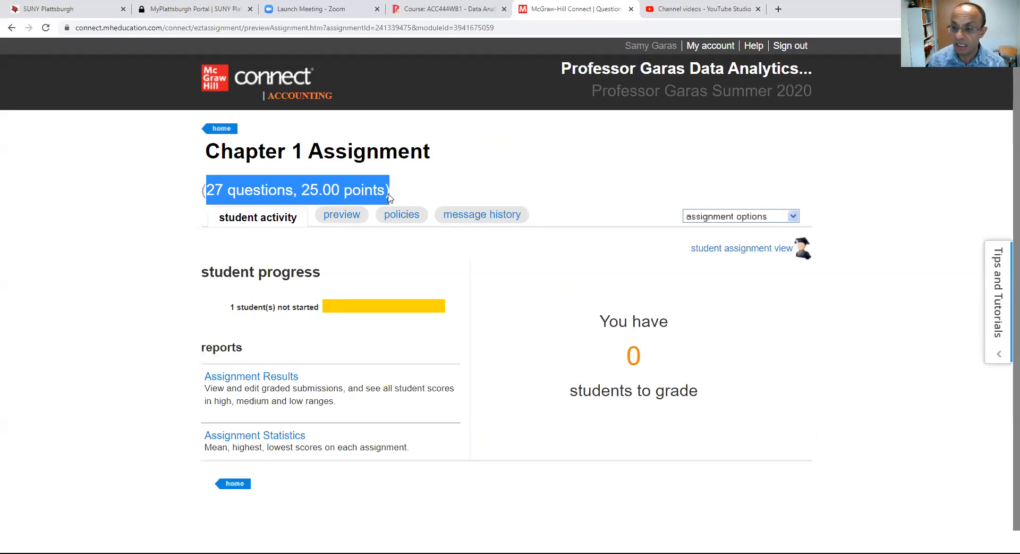
Step: Open the questions of Chapter 1 Assignment for editing and examine the whole list with question types and points
click(343, 215)
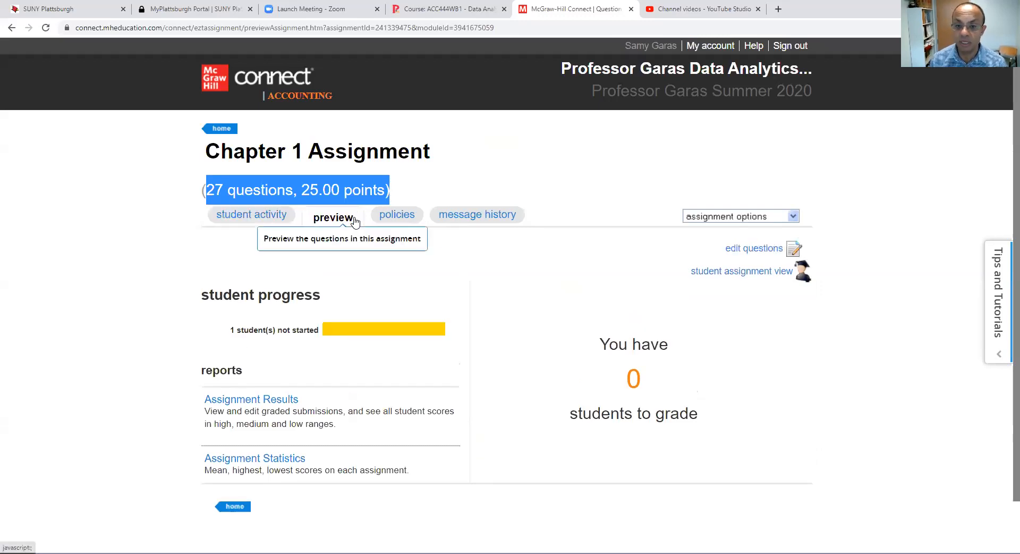
click(749, 248)
scroll(571, 284, down, 3)
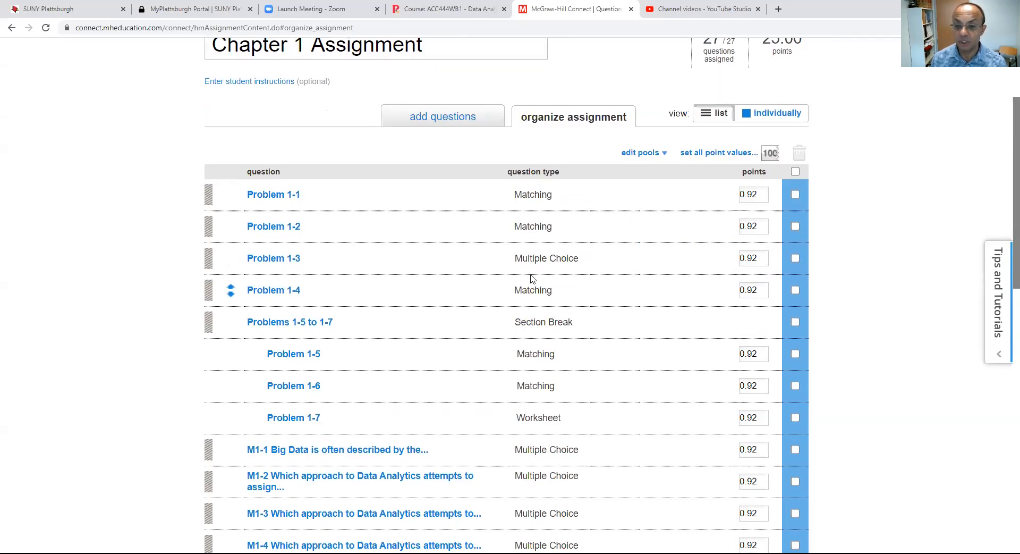
scroll(513, 312, down, 4)
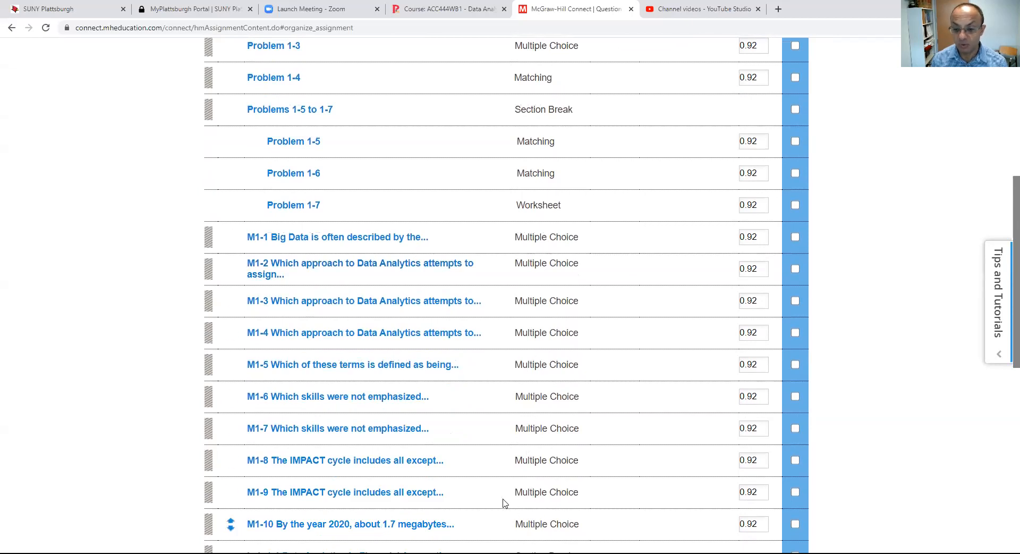
scroll(502, 478, down, 2)
scroll(500, 460, down, 4)
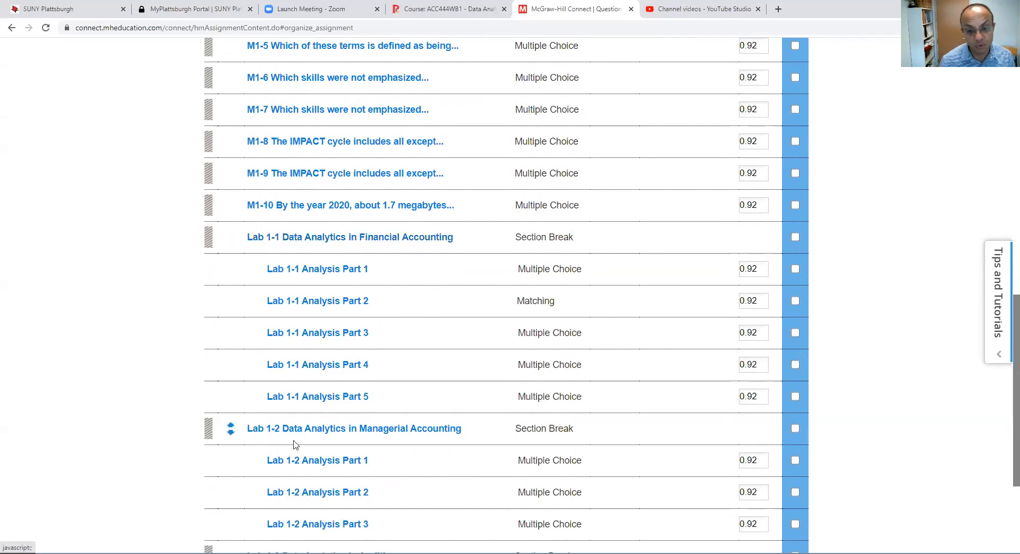
scroll(296, 444, down, 2)
scroll(291, 452, down, 2)
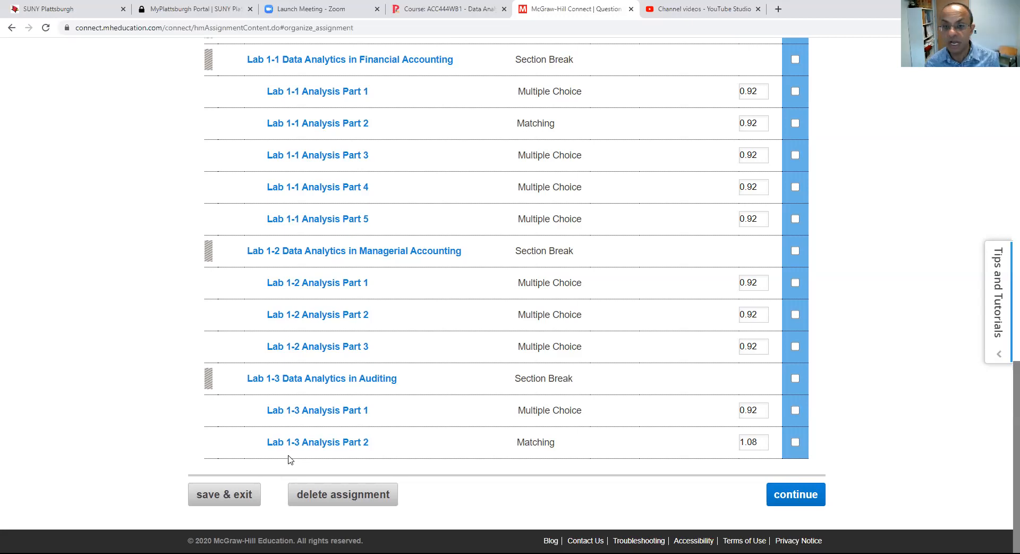
scroll(490, 374, up, 15)
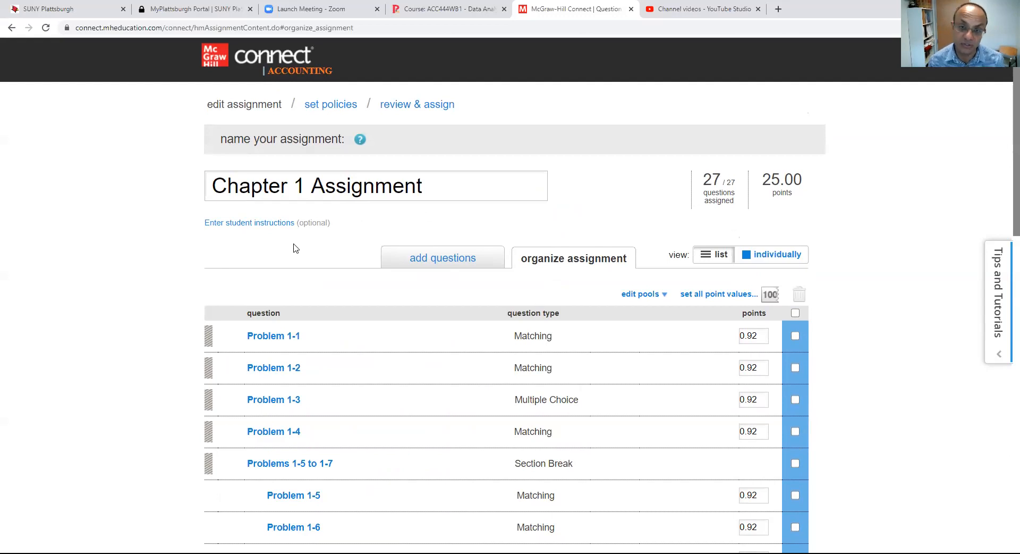
Step: Open the policies of Chapter 1 Assignment and review its start and due dates, category and settings
click(314, 109)
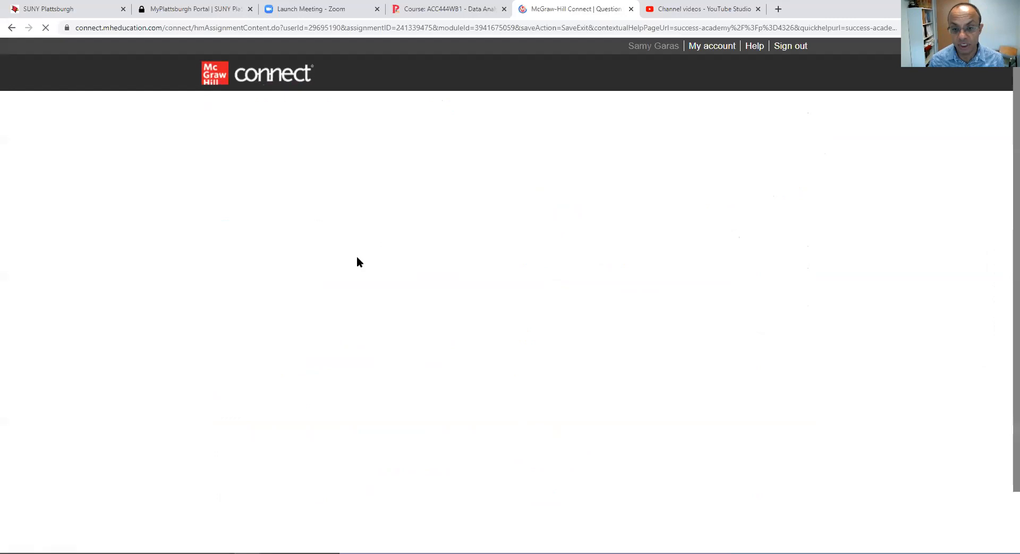
scroll(350, 420, down, 1)
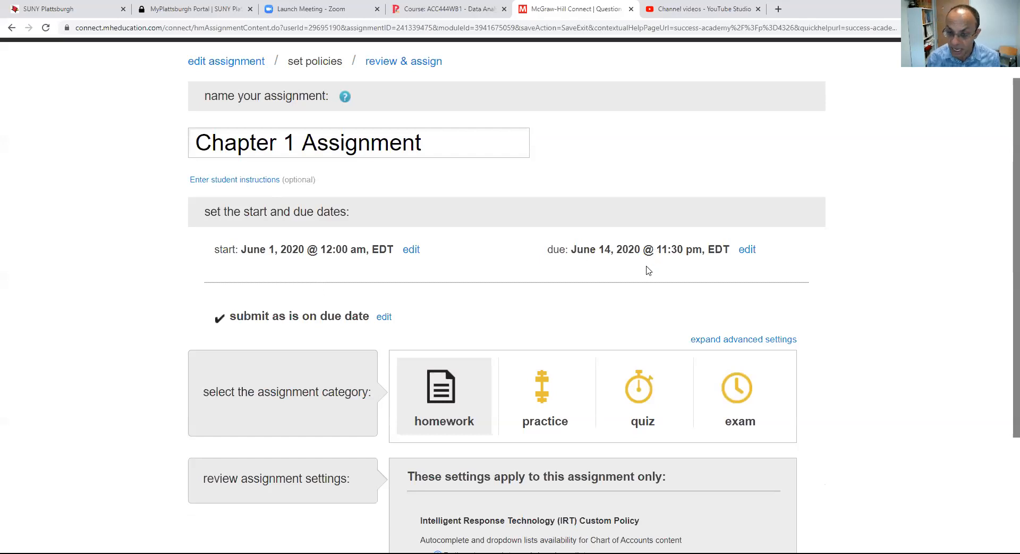
scroll(422, 308, down, 2)
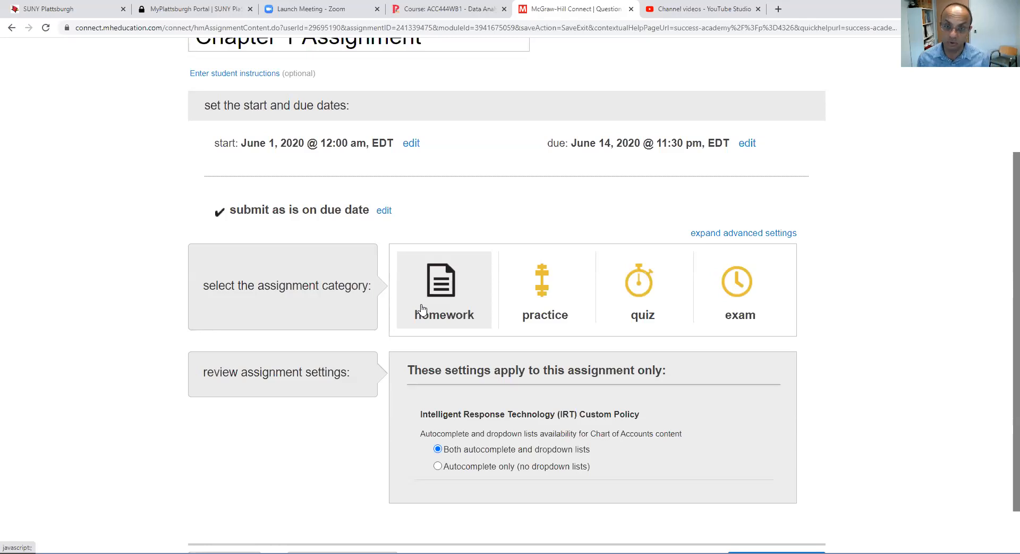
scroll(464, 258, up, 3)
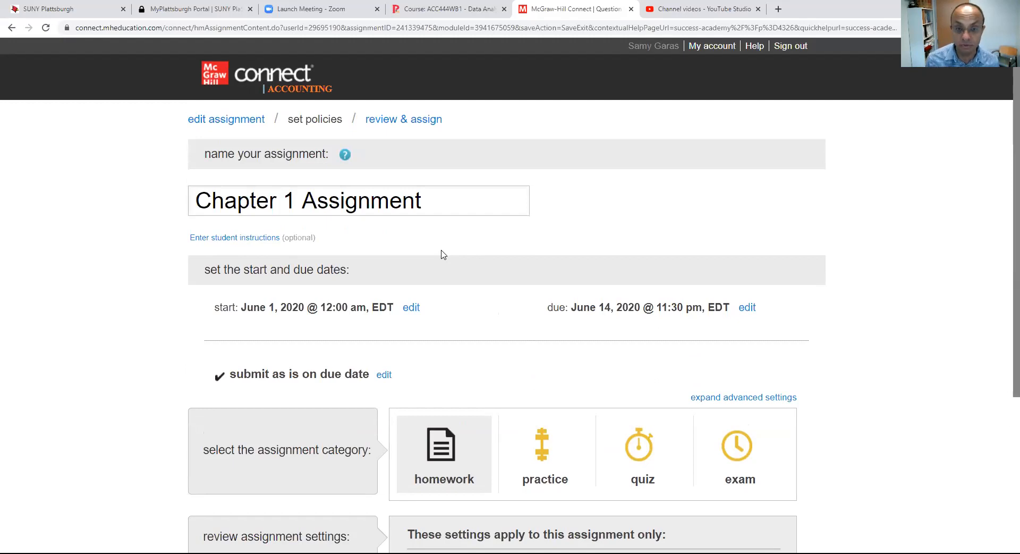
Step: Go back to the assignment list, open Chapter 1 Quiz and highlight its summary of assigned questions and points
click(11, 33)
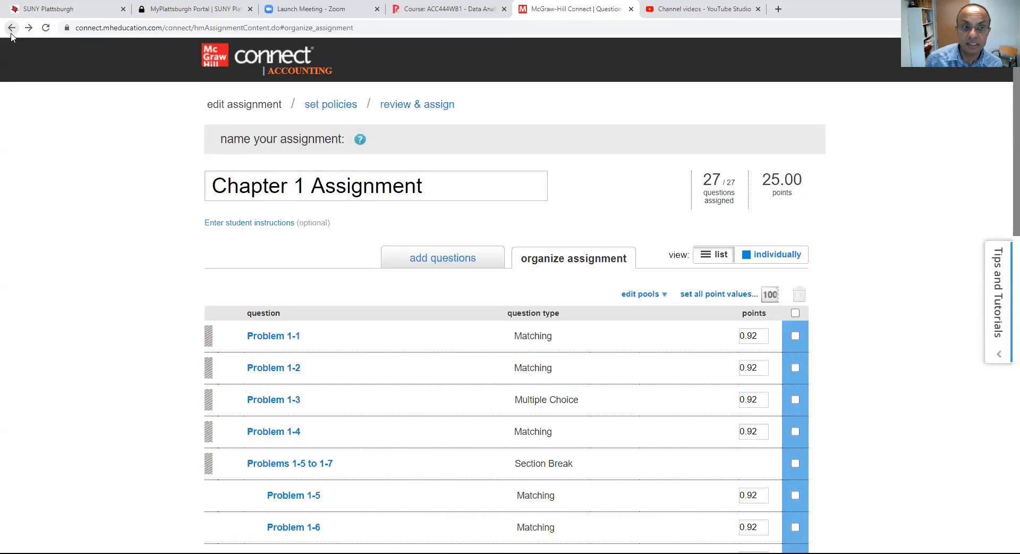
click(12, 33)
click(11, 34)
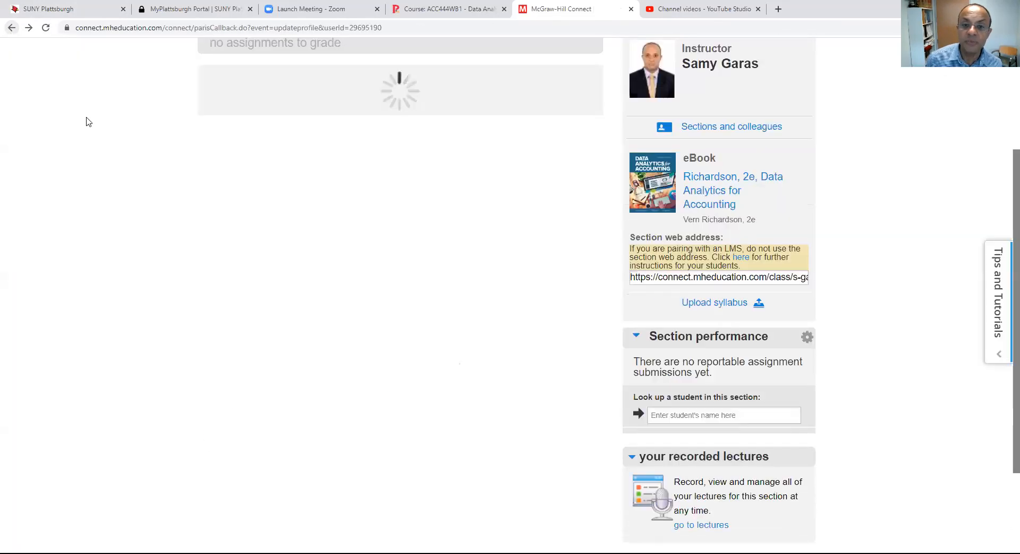
click(284, 368)
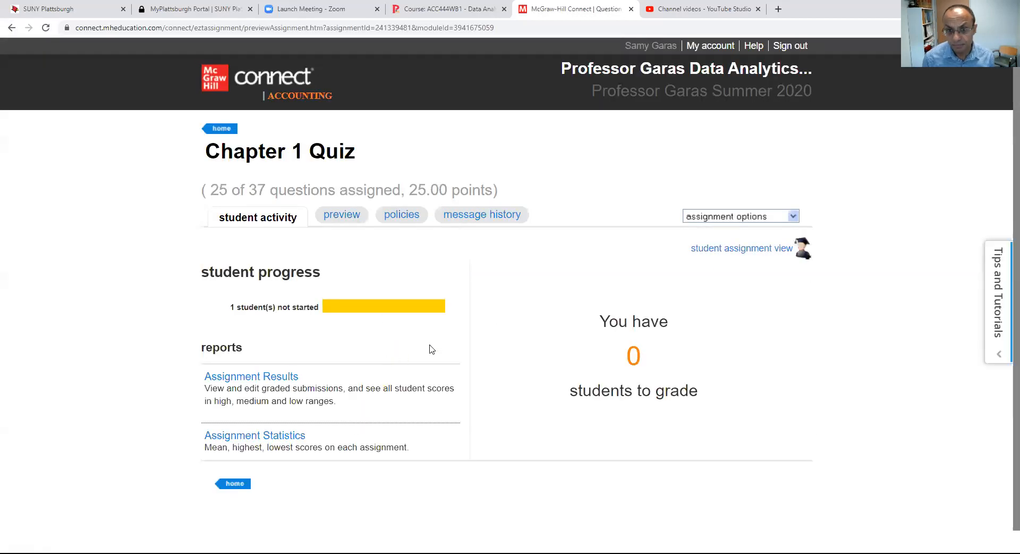
drag(214, 193, 475, 199)
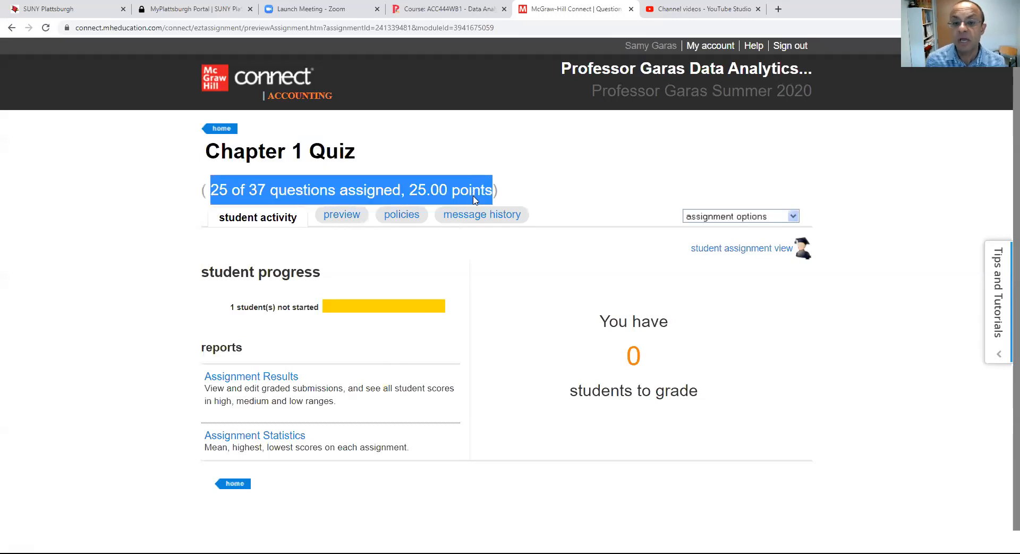
Step: Open the questions of Chapter 1 Quiz for editing and view its question pools
click(346, 218)
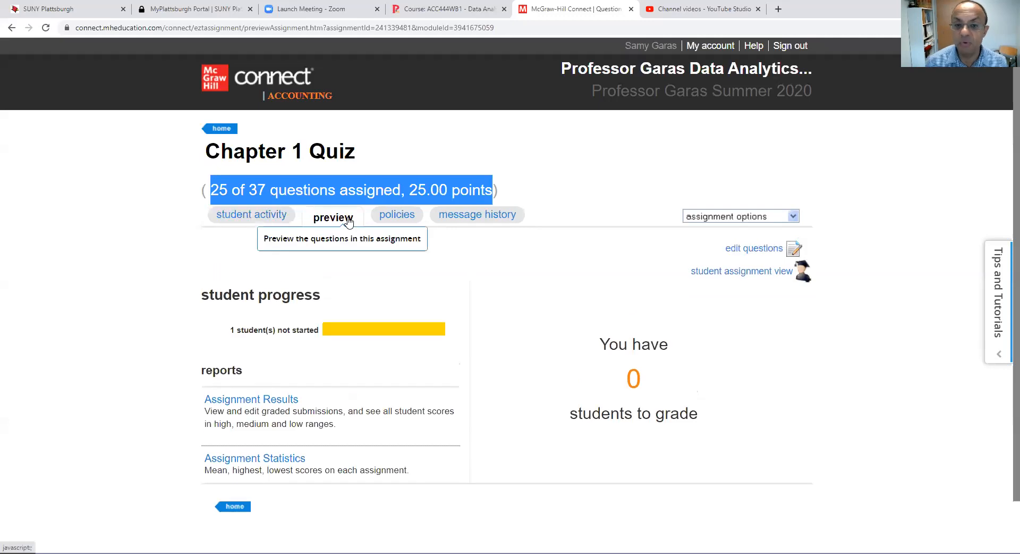
click(744, 250)
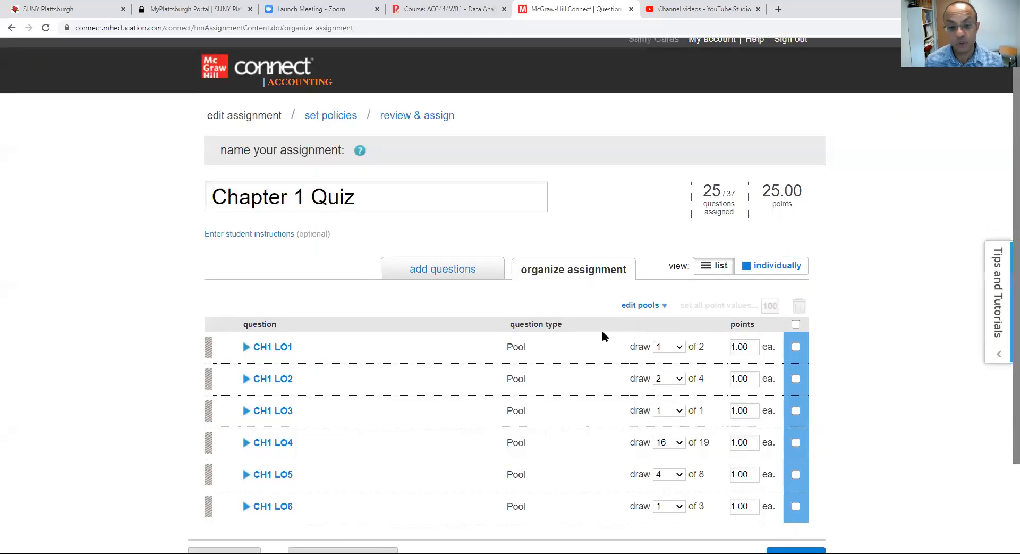
scroll(602, 334, down, 2)
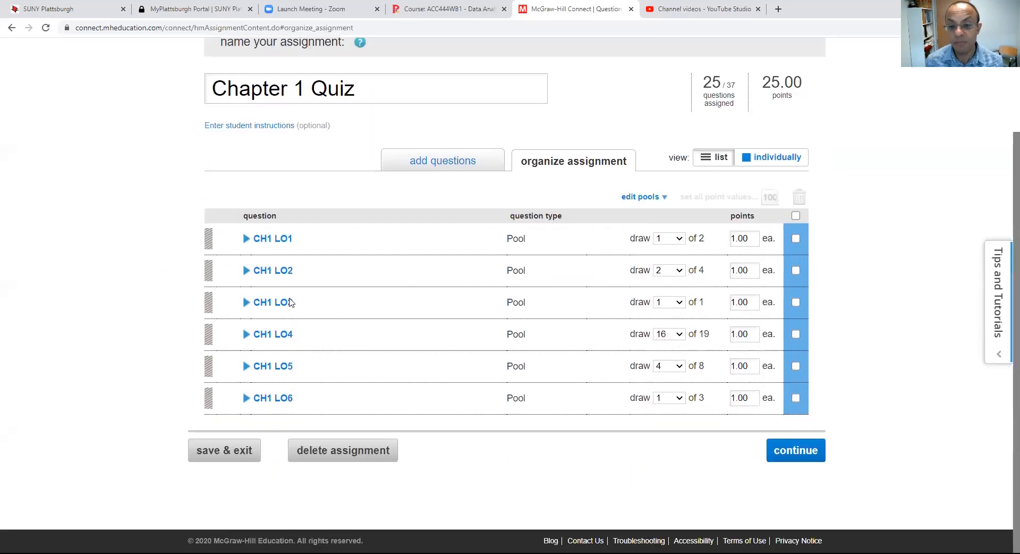
Step: Expand the quiz pools CH1 LO1, CH1 LO2, CH1 LO3 and CH1 LO4 and look through their questions
click(271, 240)
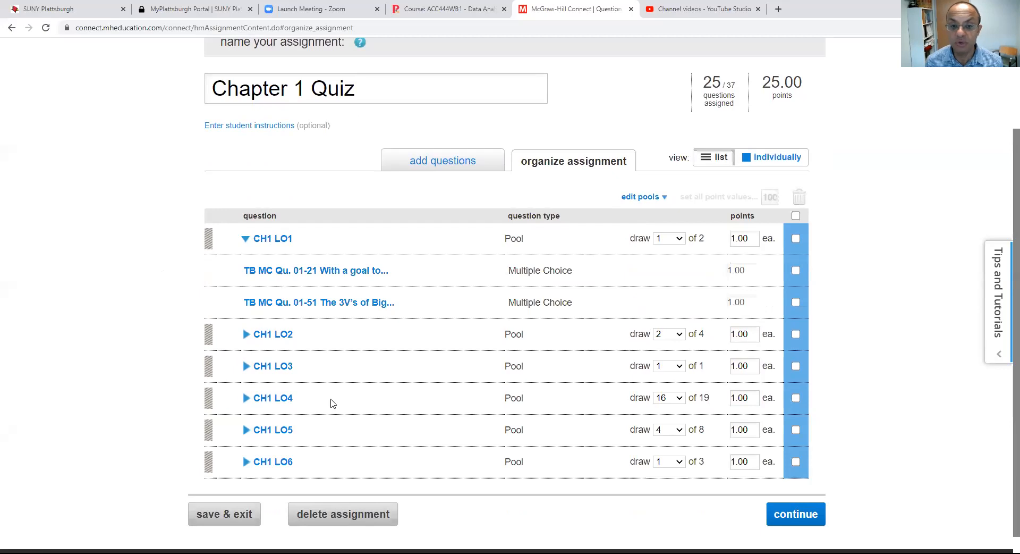
click(275, 337)
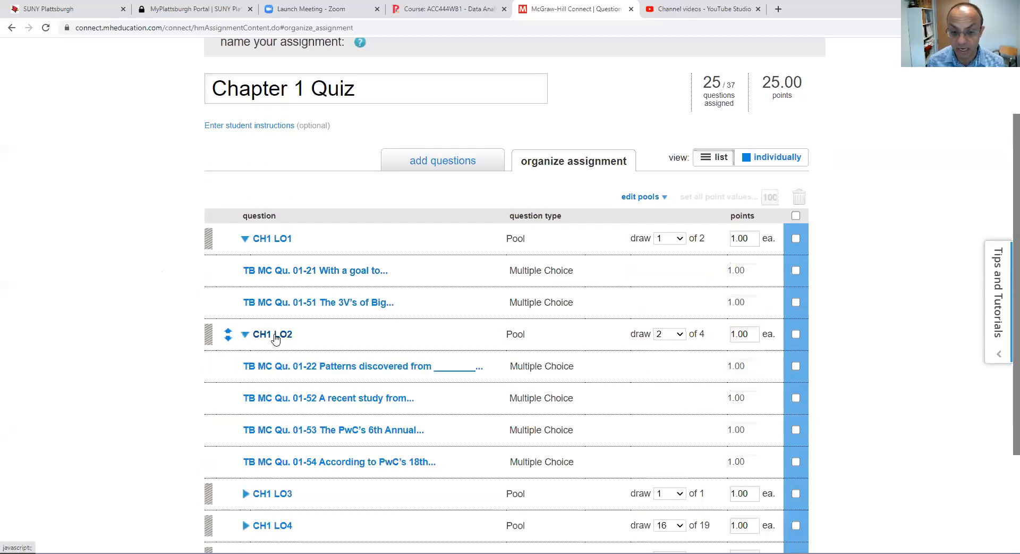
scroll(329, 335, down, 3)
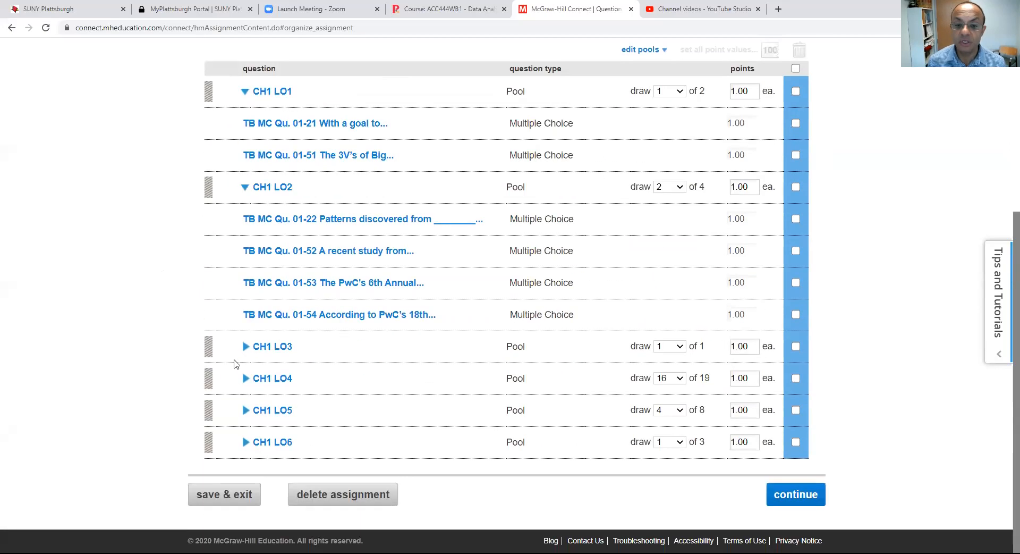
click(257, 347)
scroll(260, 340, down, 1)
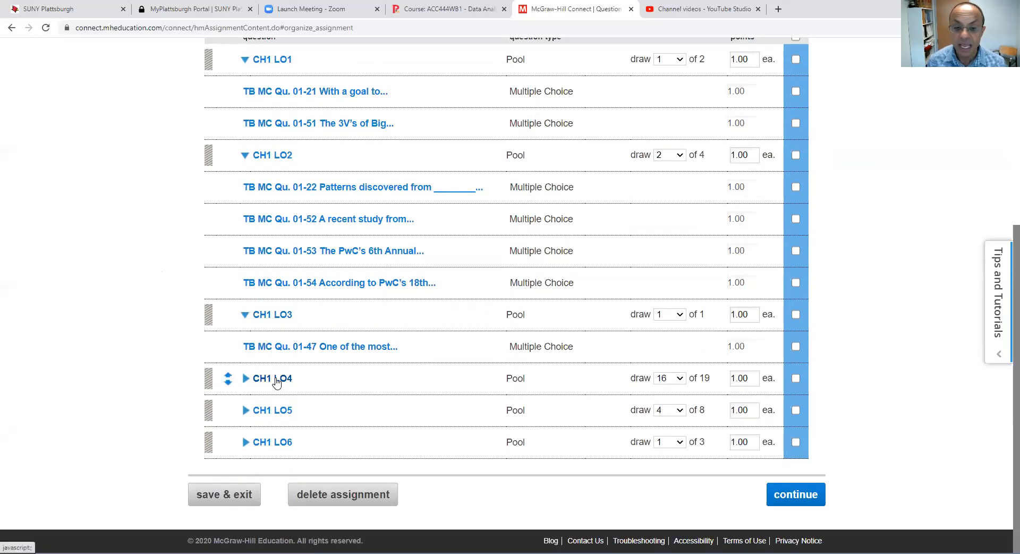
click(276, 379)
scroll(276, 379, down, 11)
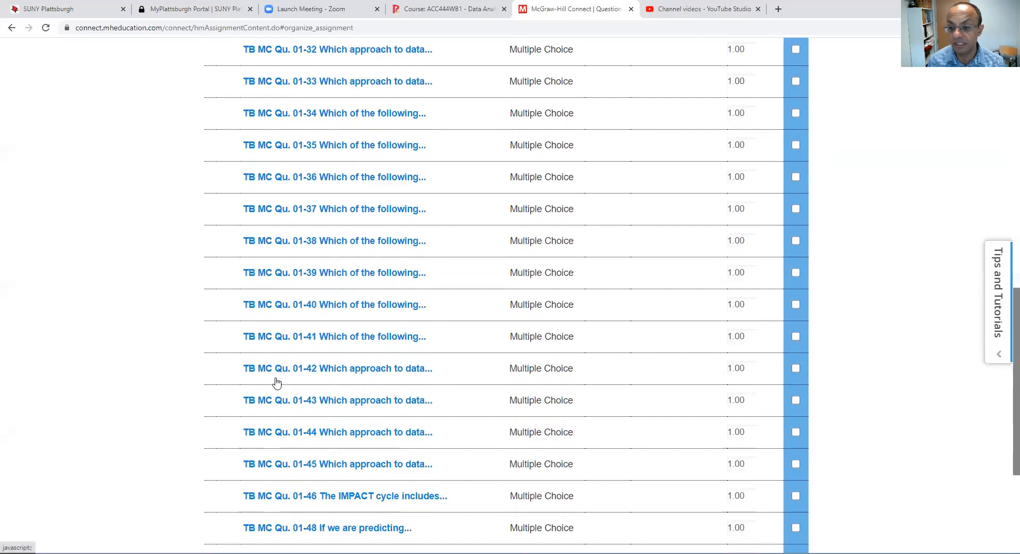
scroll(276, 381, up, 15)
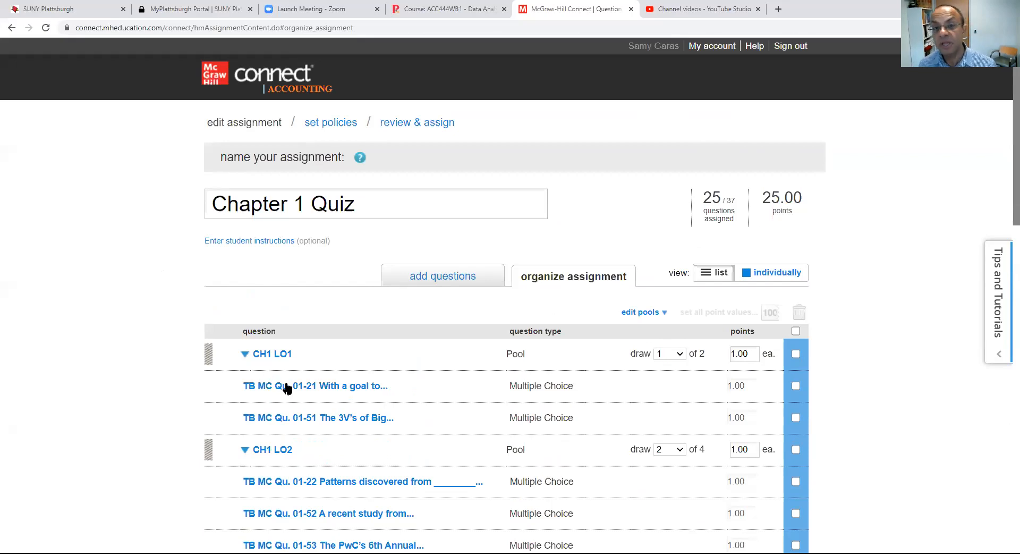
Step: Open the policies of Chapter 1 Quiz, review its dates and category, and highlight the due date
click(319, 128)
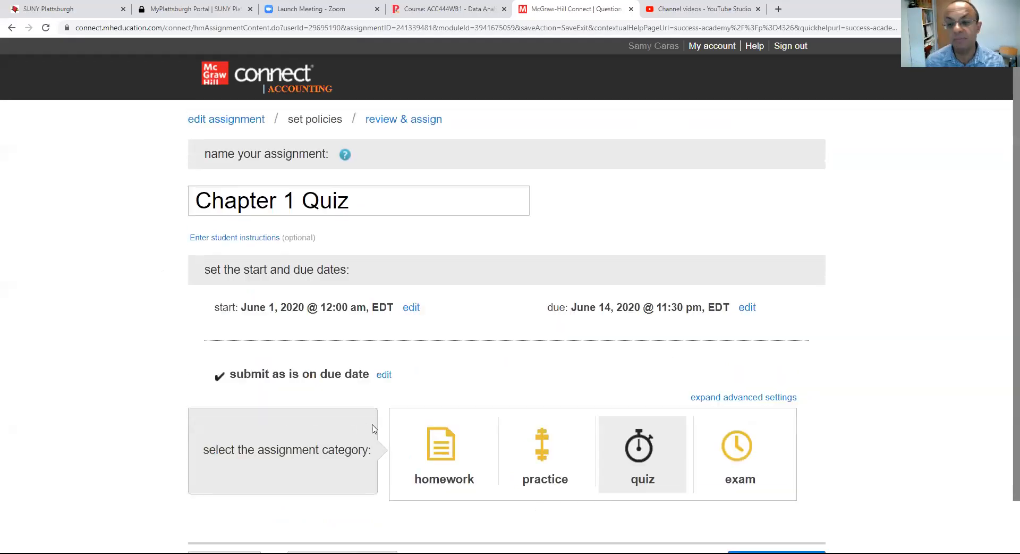
scroll(375, 428, down, 2)
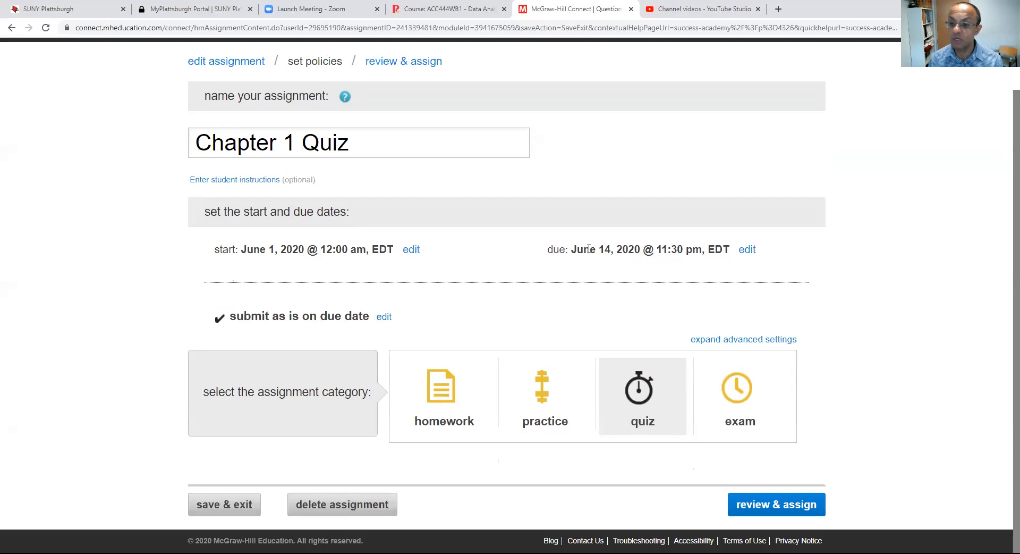
drag(572, 249, 636, 245)
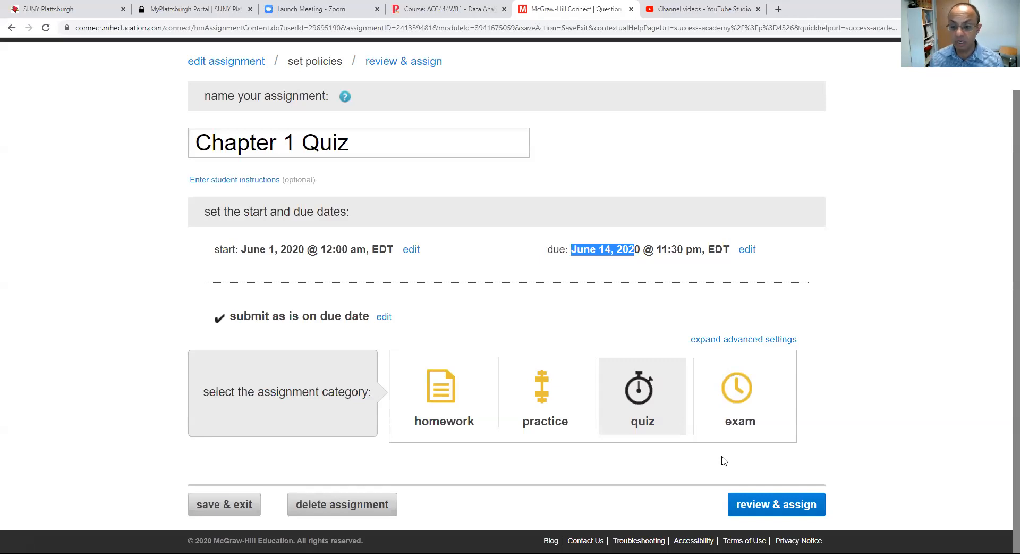
Step: Continue to the review and assign page of Chapter 1 Quiz and assign the quiz to the current section
click(755, 509)
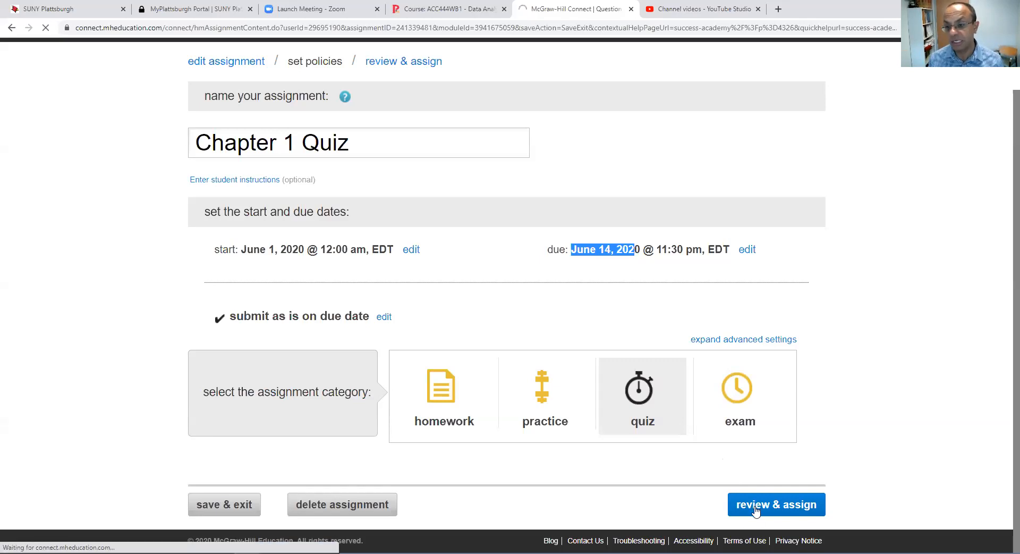
scroll(692, 456, down, 3)
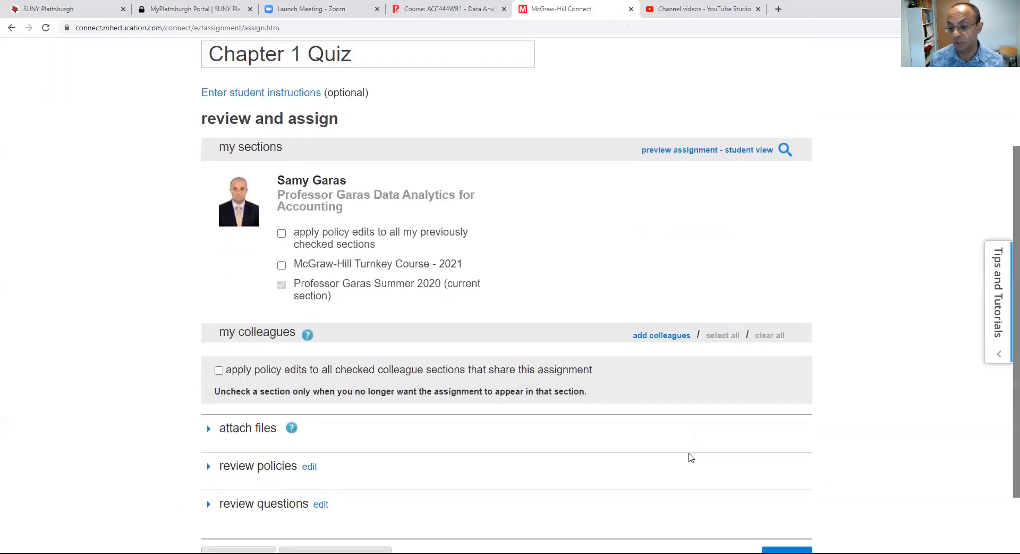
scroll(691, 457, down, 2)
click(792, 480)
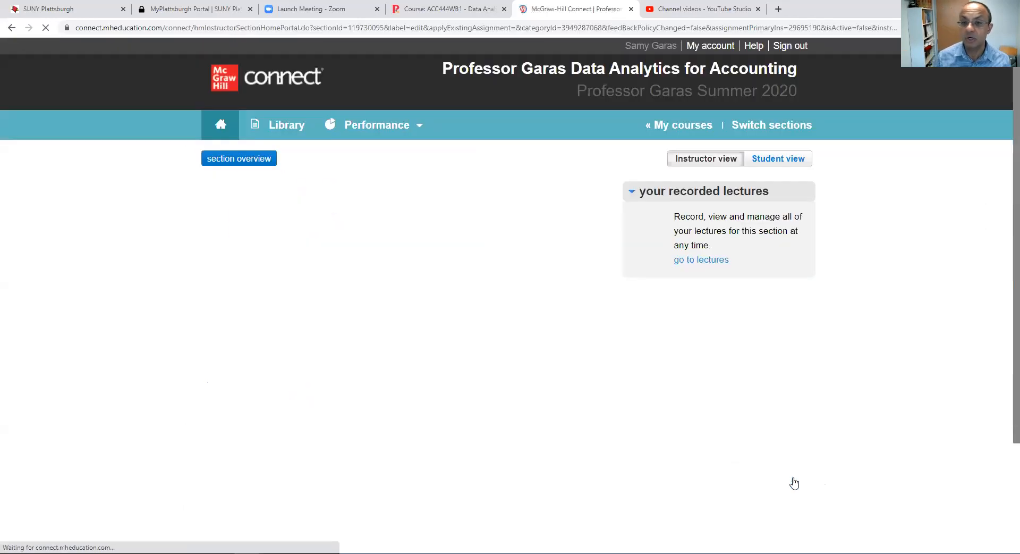
Step: Look through the course's assignment list down to the Midterm Exam and open that exam's overview
scroll(471, 348, down, 5)
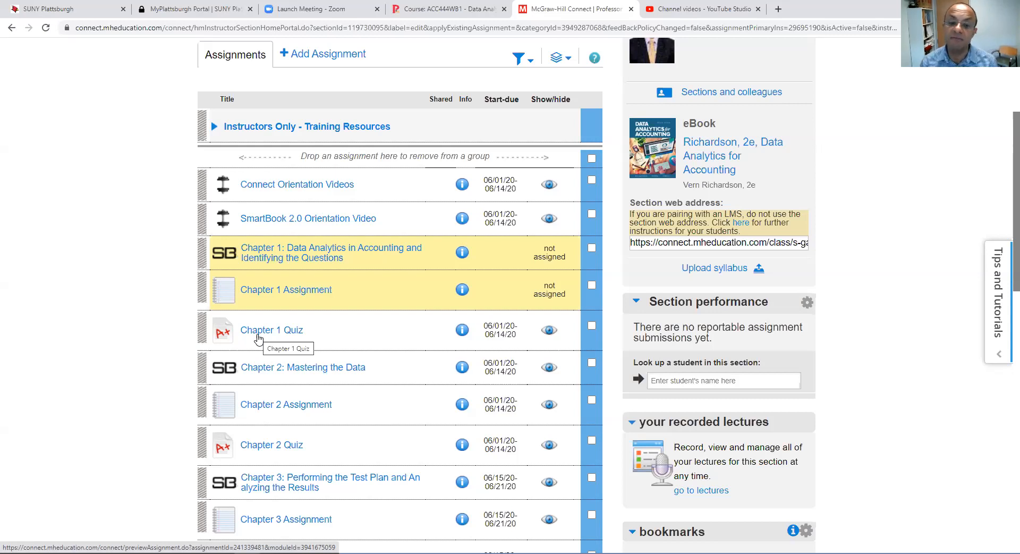
scroll(247, 351, down, 4)
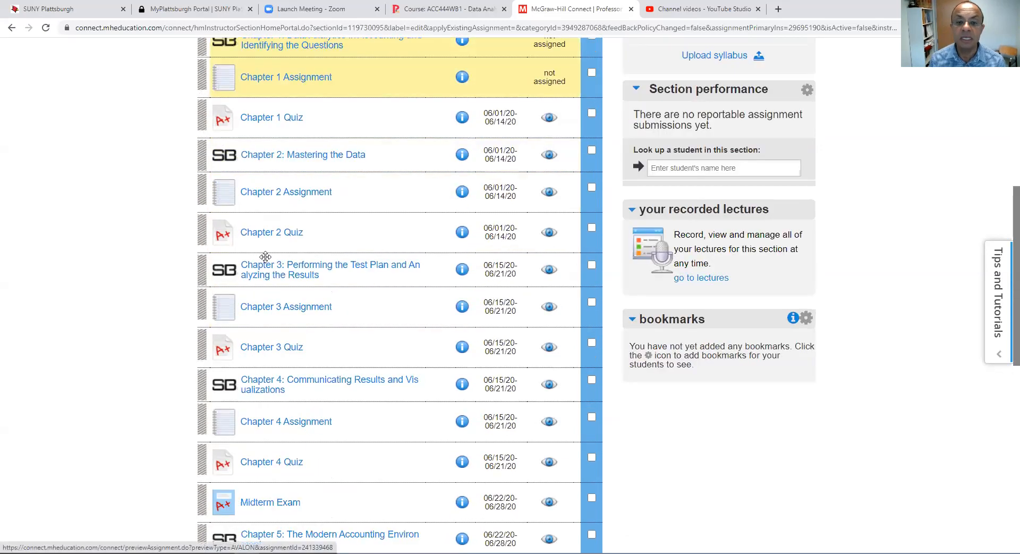
scroll(272, 535, down, 5)
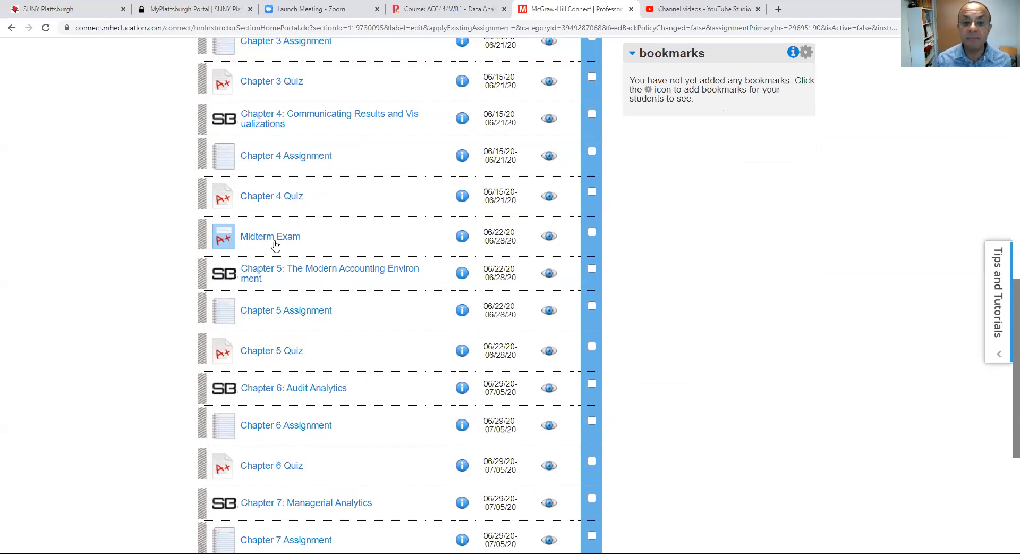
click(247, 235)
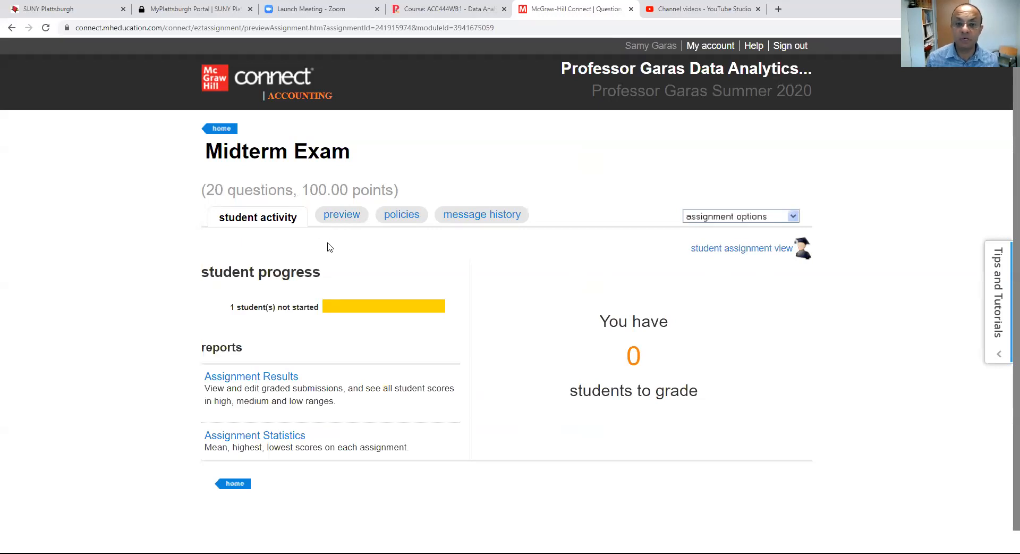
Step: Return to the assignment list, look through the remaining chapters and open the Final Exam's overview
click(8, 31)
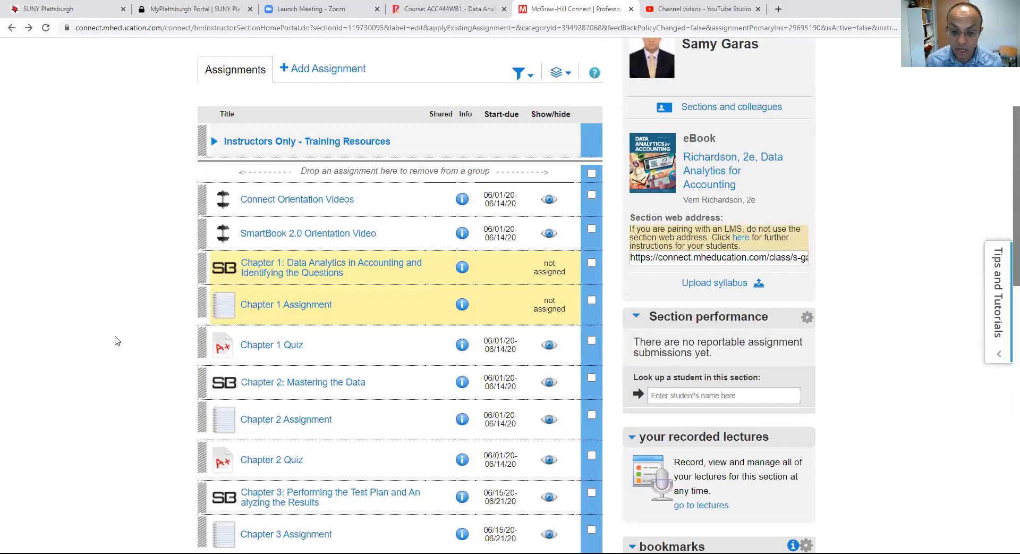
scroll(117, 341, down, 7)
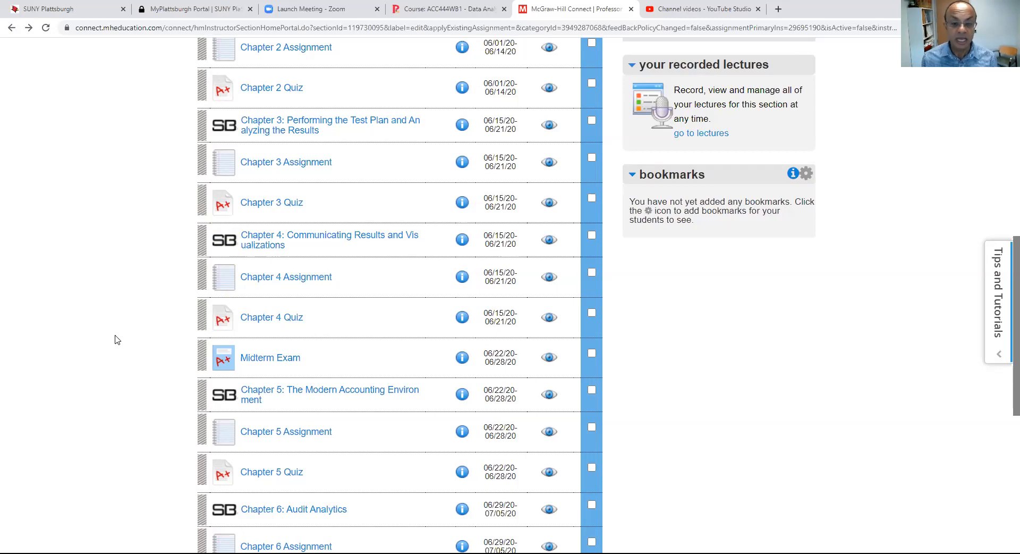
scroll(117, 339, down, 5)
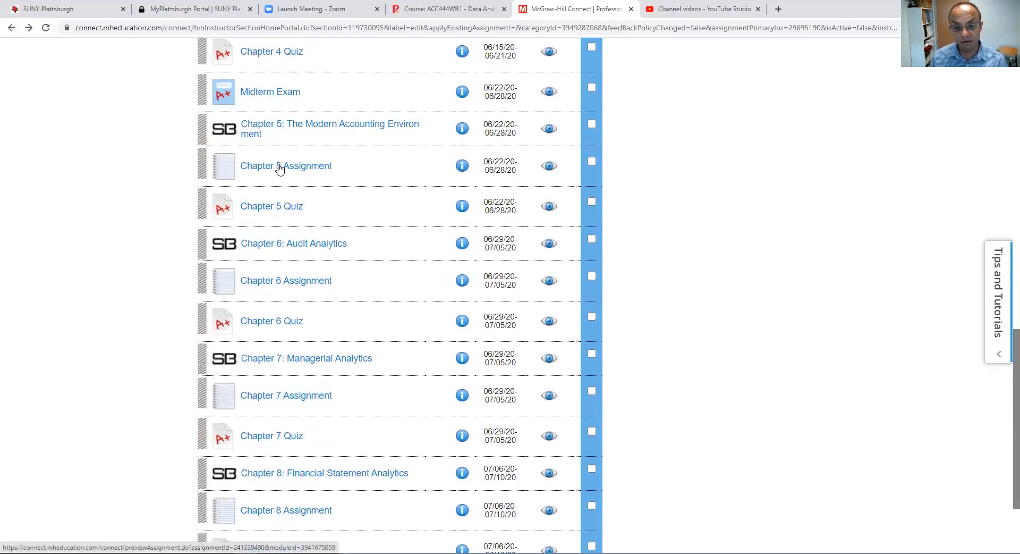
scroll(325, 478, down, 3)
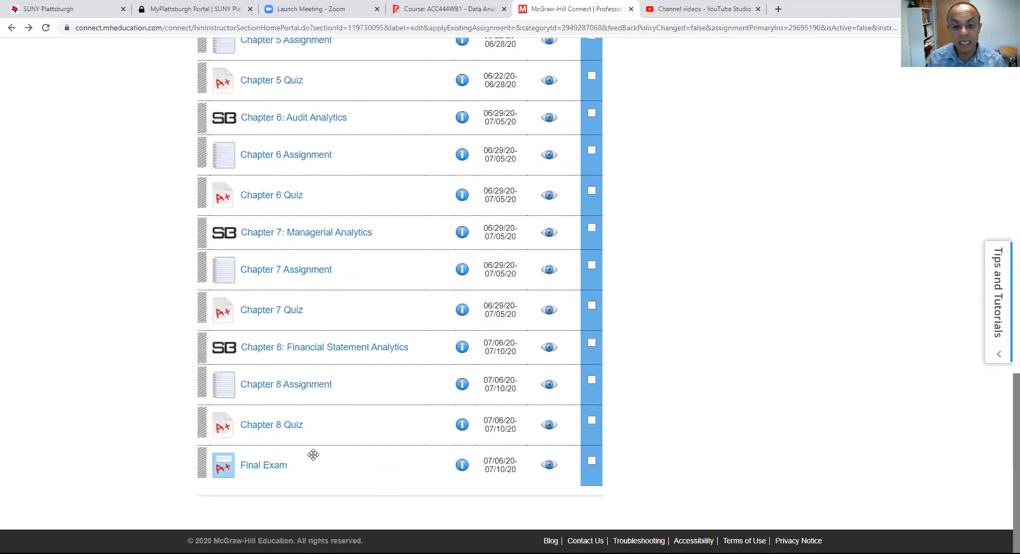
click(266, 468)
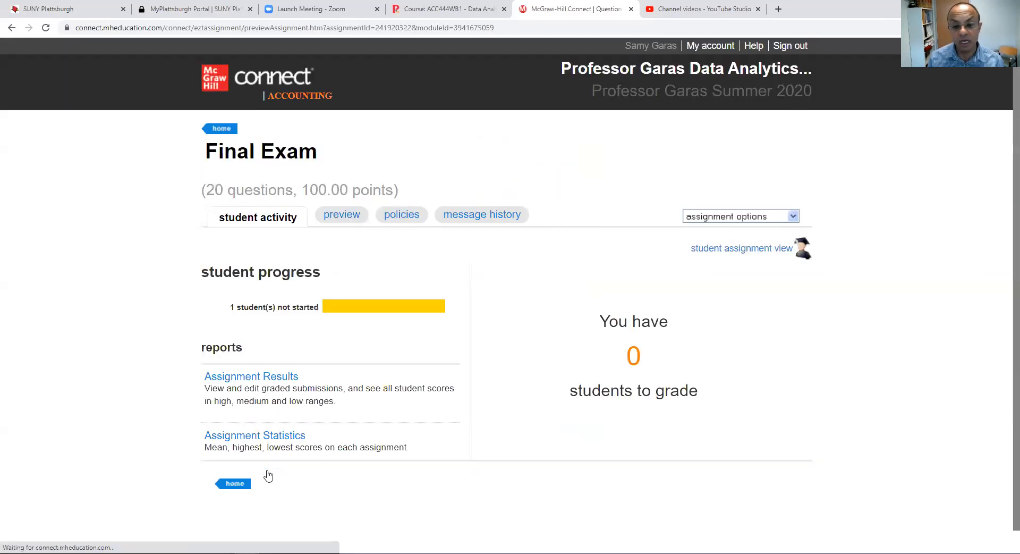